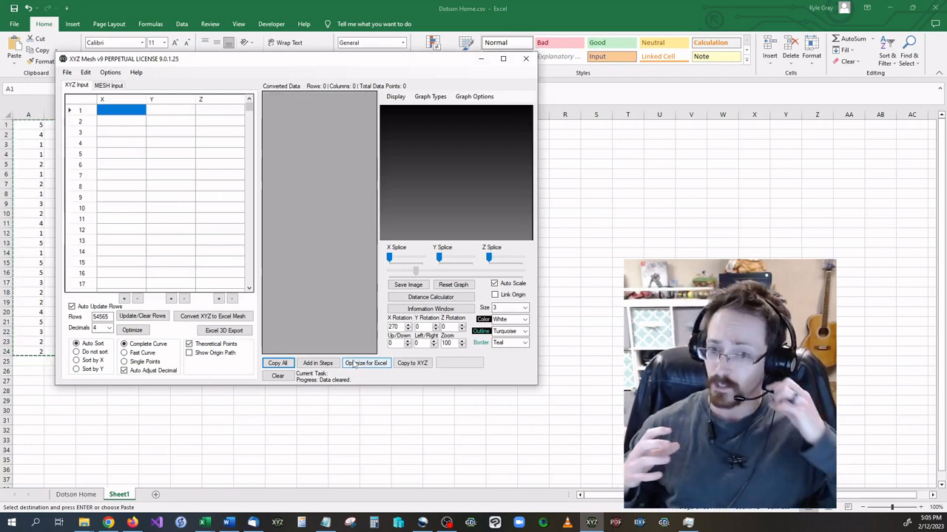
Paste the copied XYZ points into the XYZ input grid and maximize the window.
right_click(120, 111)
left_click(135, 115)
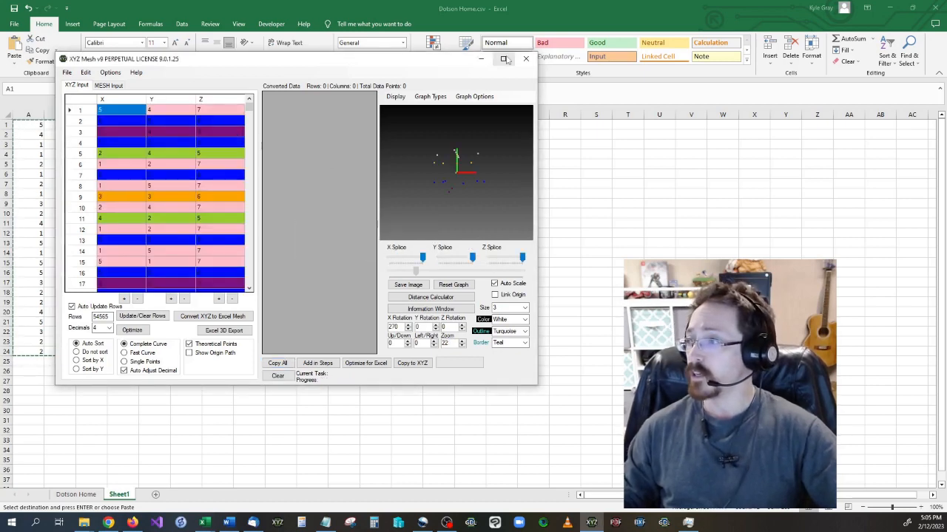
left_click(506, 59)
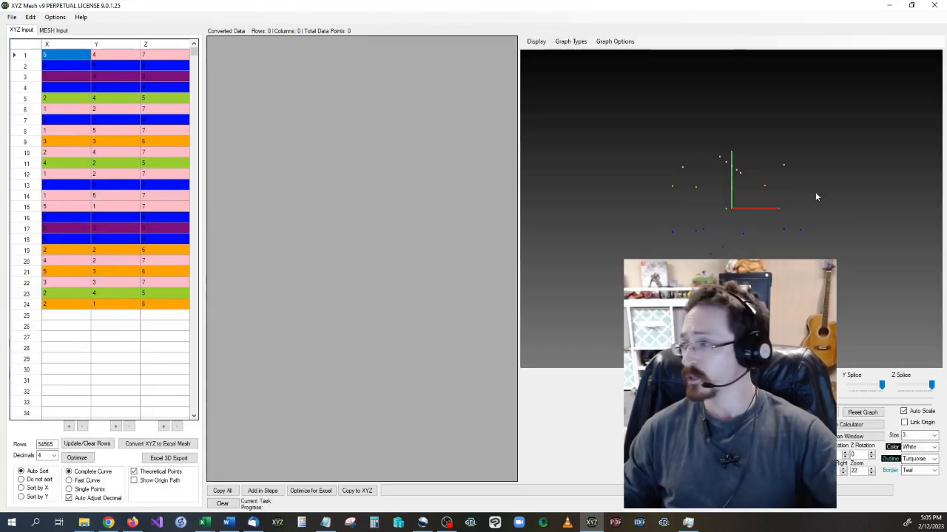
Set the point size of the 3D graph to 8.
left_click_drag(770, 246, 747, 198)
left_click(933, 435)
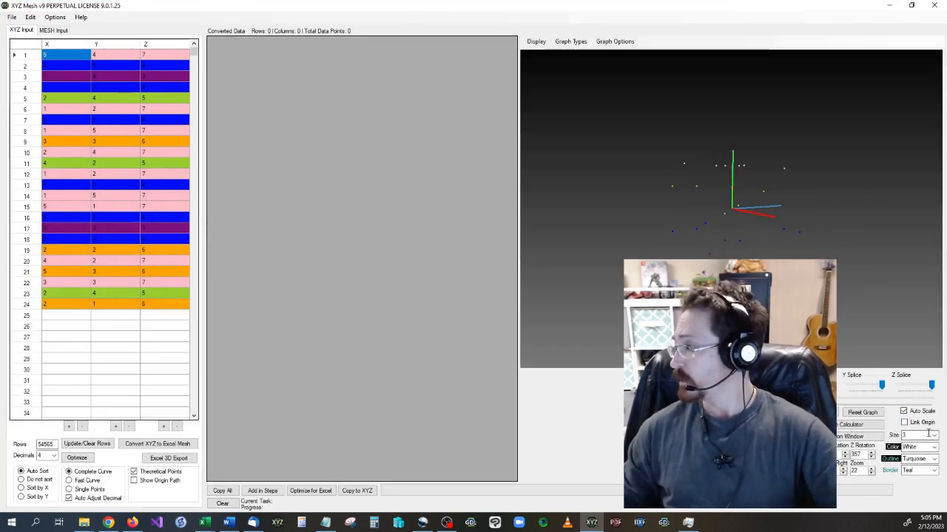
left_click(933, 436)
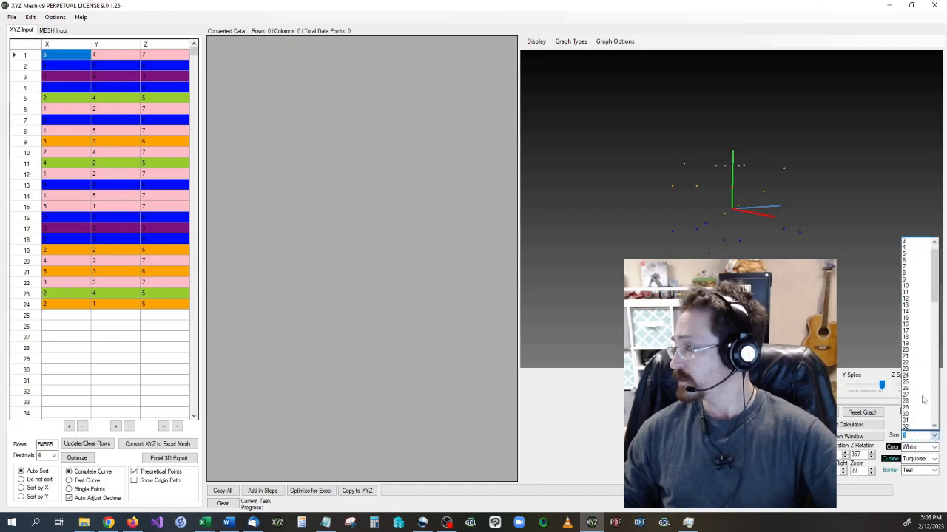
left_click(911, 270)
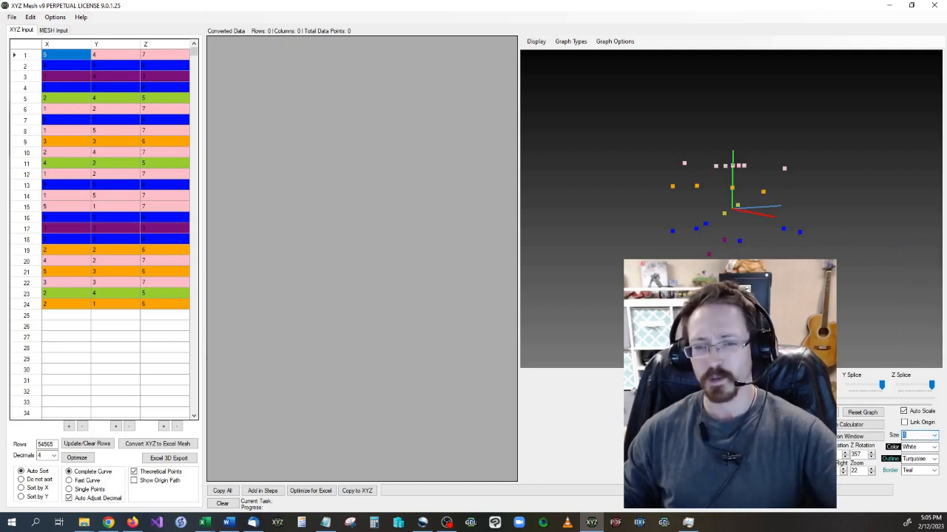
left_click_drag(730, 377, 440, 369)
mouse_move(722, 279)
left_mouse_down()
mouse_move(836, 286)
mouse_move(645, 286)
mouse_move(839, 298)
mouse_move(817, 227)
mouse_move(794, 264)
mouse_move(706, 260)
mouse_move(704, 278)
left_mouse_up()
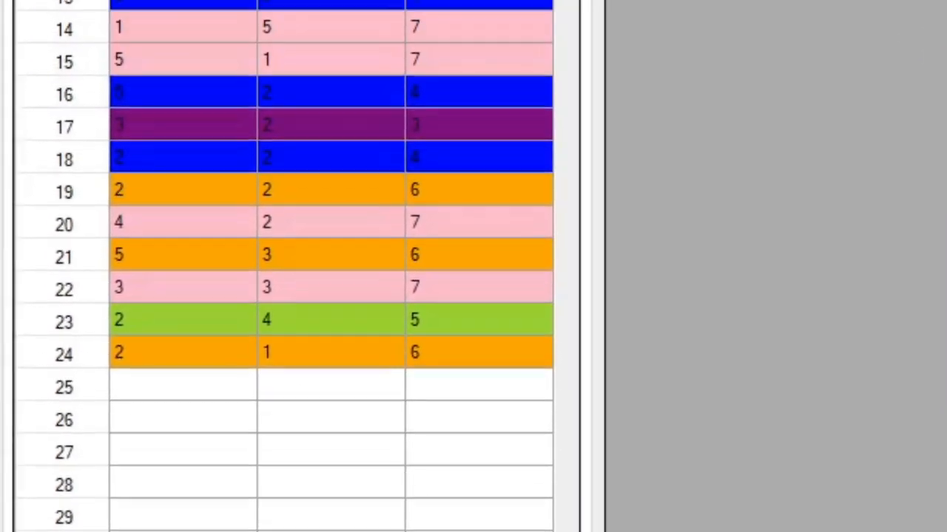
Export the XYZ data to Excel as a 3D Scatter chart.
left_click(34, 7)
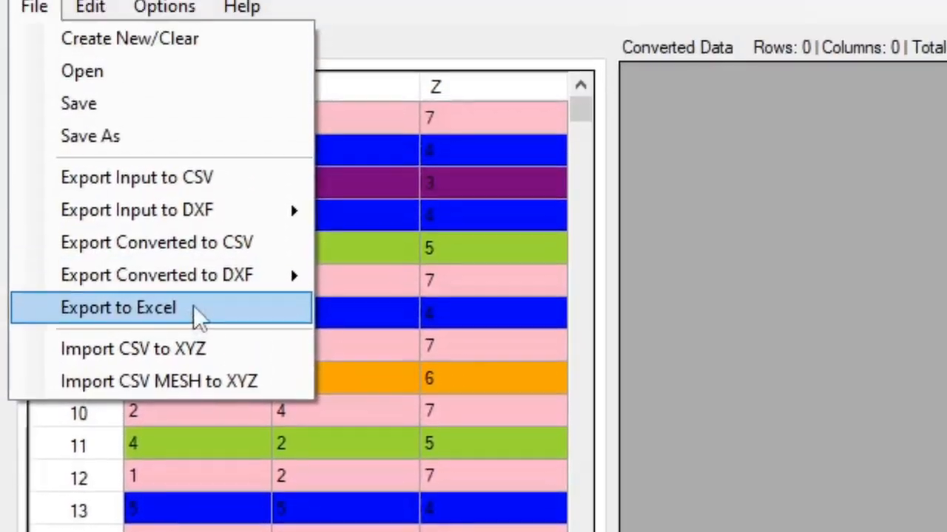
left_click(194, 307)
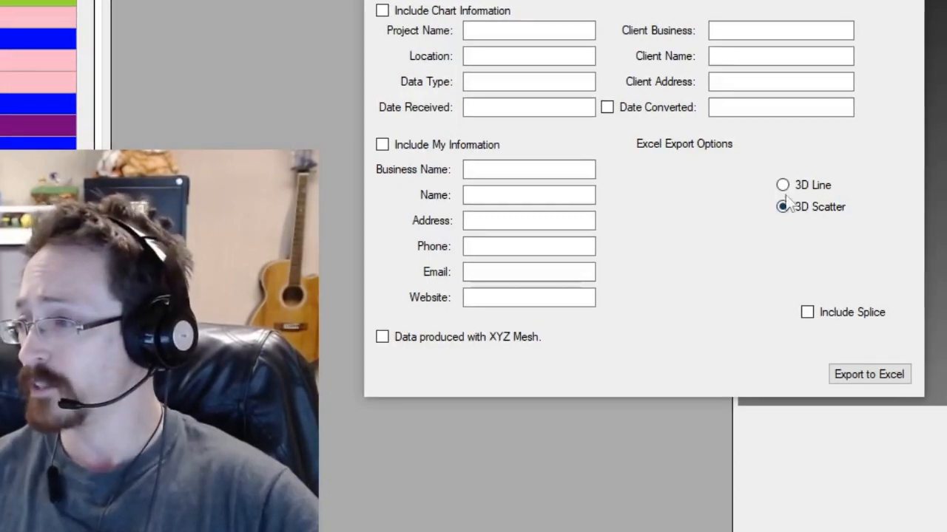
left_click(871, 375)
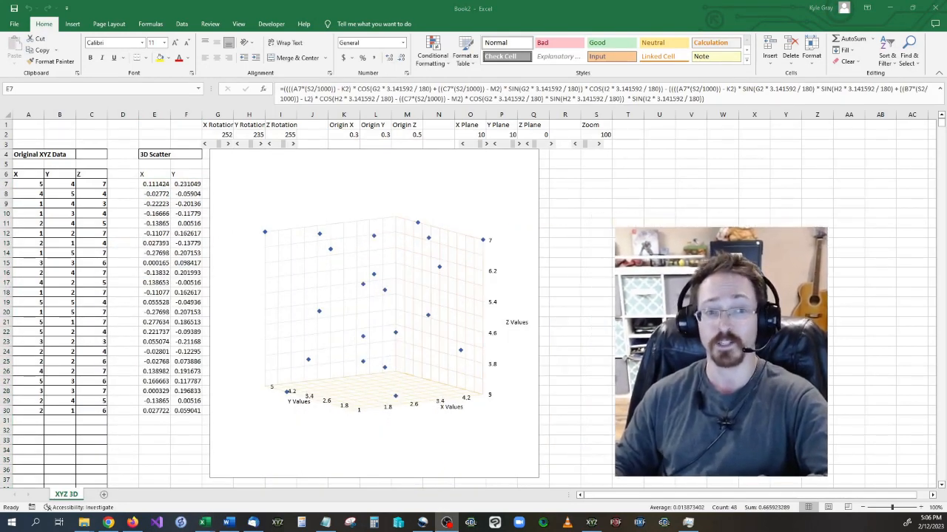
Set the X rotation of the exported 3D scatter chart to 253.
left_click(228, 144)
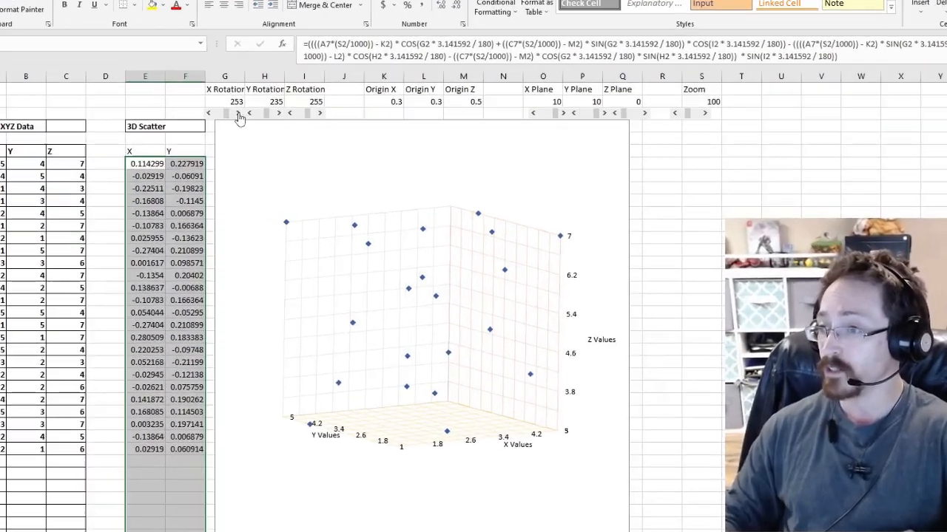
left_click(238, 114)
left_click(238, 114)
left_click(238, 114)
left_click(238, 114)
left_click(239, 113)
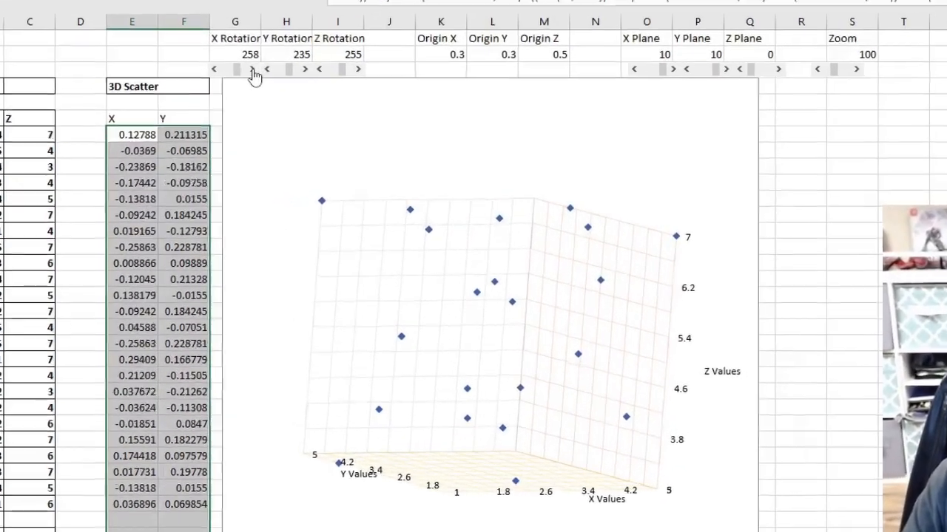
left_click(238, 114)
left_click(238, 114)
left_click(208, 114)
left_click(219, 27)
left_click(220, 27)
left_click(220, 27)
left_click(220, 27)
left_click(220, 27)
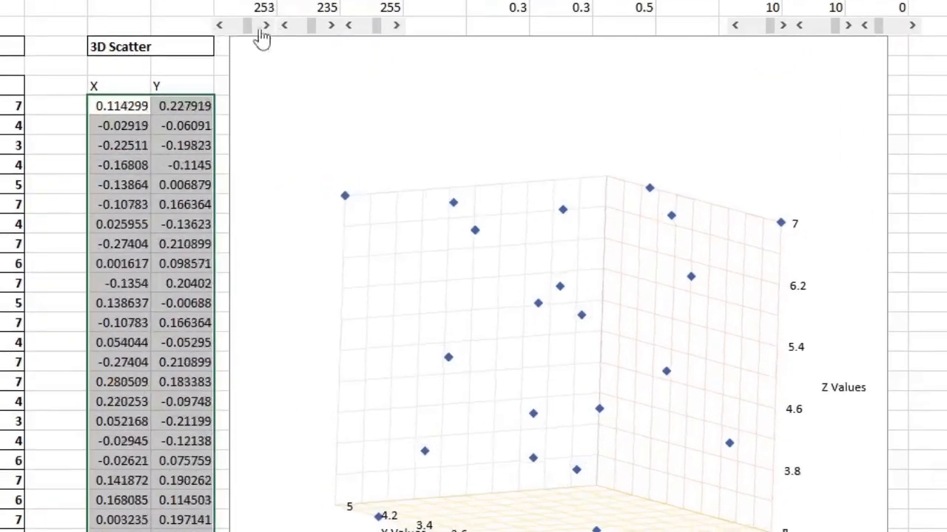
Set the scatter chart's Y rotation to 233 and its Z rotation to 258.
left_click(330, 26)
left_click(330, 27)
left_click(330, 26)
left_click(331, 28)
left_click(284, 28)
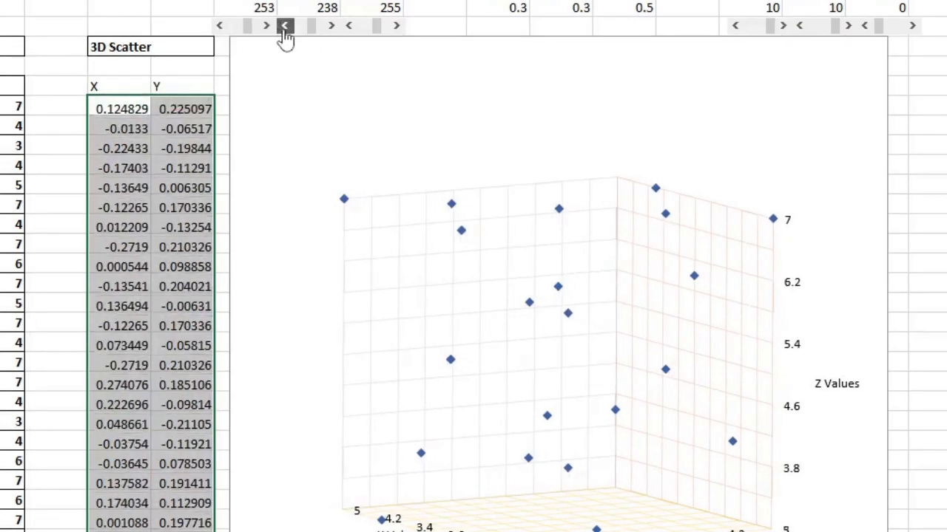
left_click(284, 28)
left_click(284, 28)
left_click(284, 28)
left_click(284, 28)
left_click(284, 28)
left_click(396, 27)
left_click(396, 27)
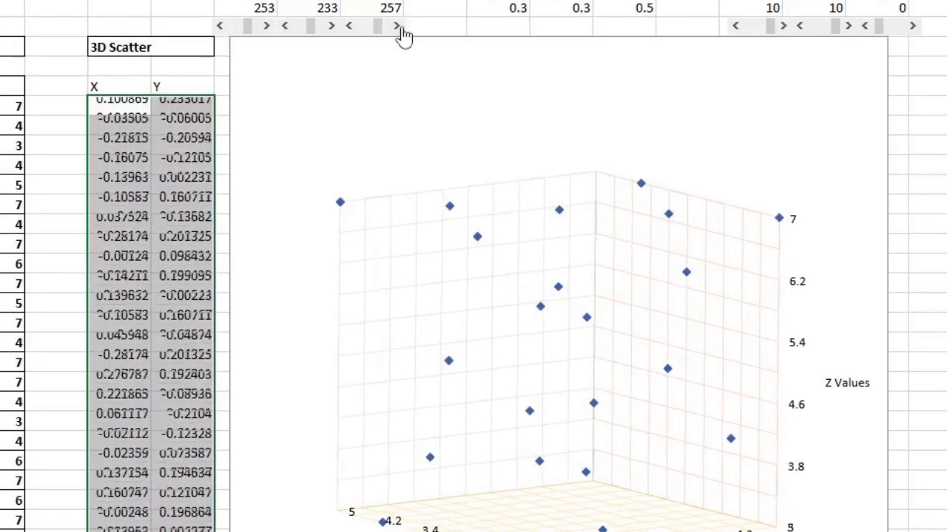
left_click(397, 27)
Move the scatter chart's X plane down to 2 and return it to 10.
left_click(735, 28)
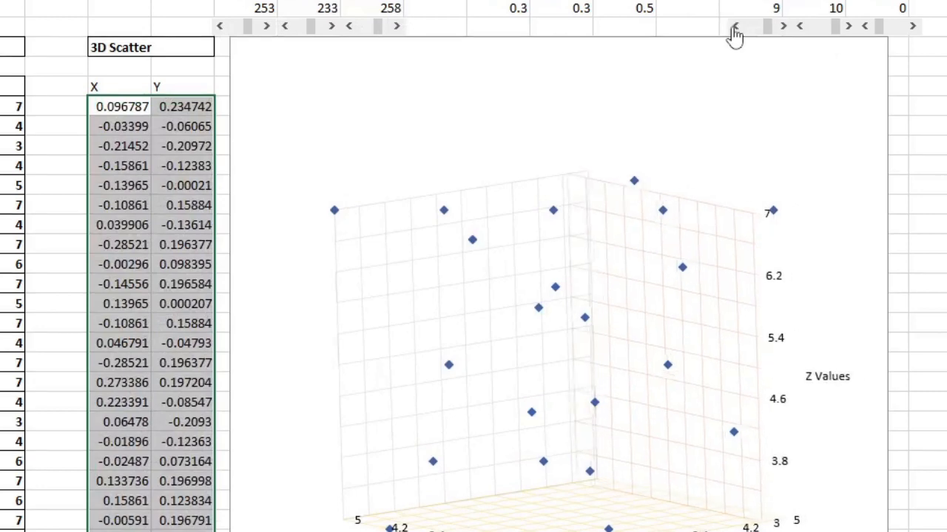
left_click(735, 28)
left_click(734, 28)
left_click(735, 28)
left_click(734, 28)
left_click(734, 28)
left_click(734, 28)
left_click(735, 28)
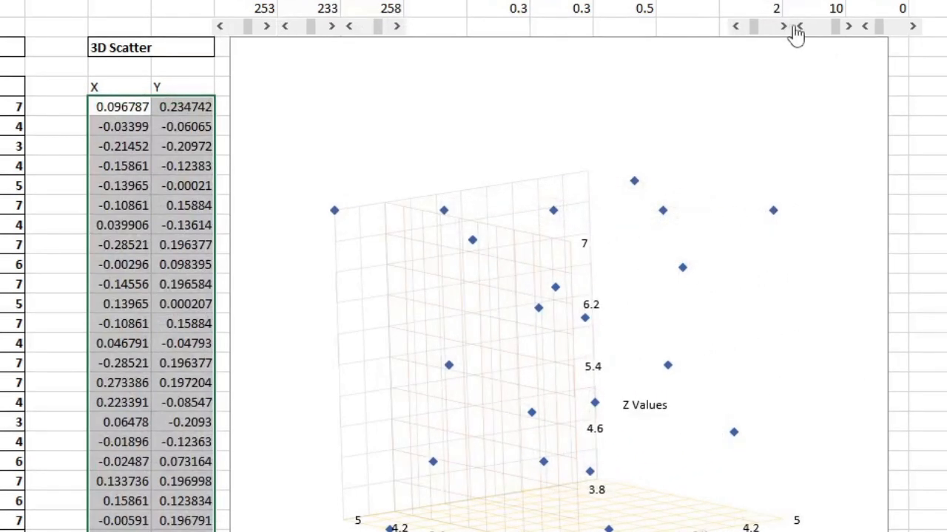
left_click(783, 29)
left_click(783, 29)
left_click(783, 28)
left_click(782, 28)
left_click(782, 28)
left_click(783, 28)
left_click(783, 28)
left_click(783, 28)
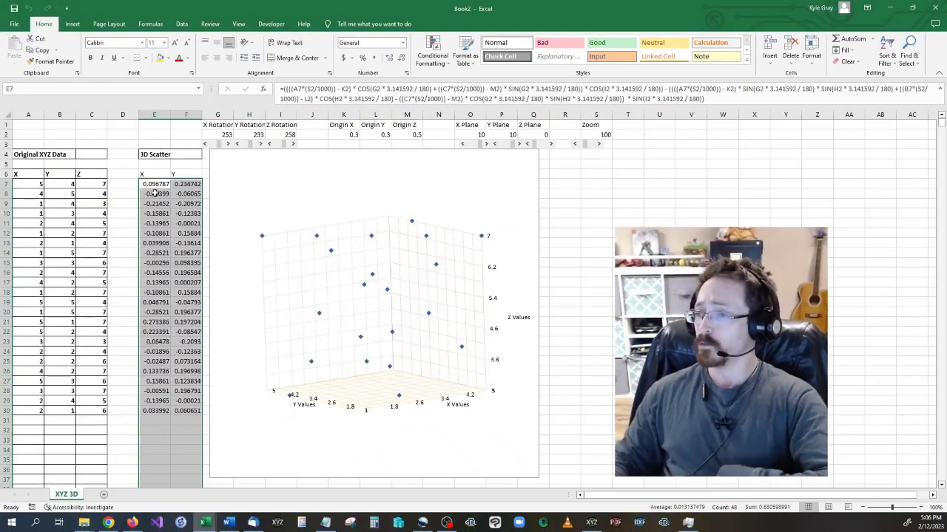
Examine the 3D scatter formula in cell E7 and the cells it references.
left_click(155, 187)
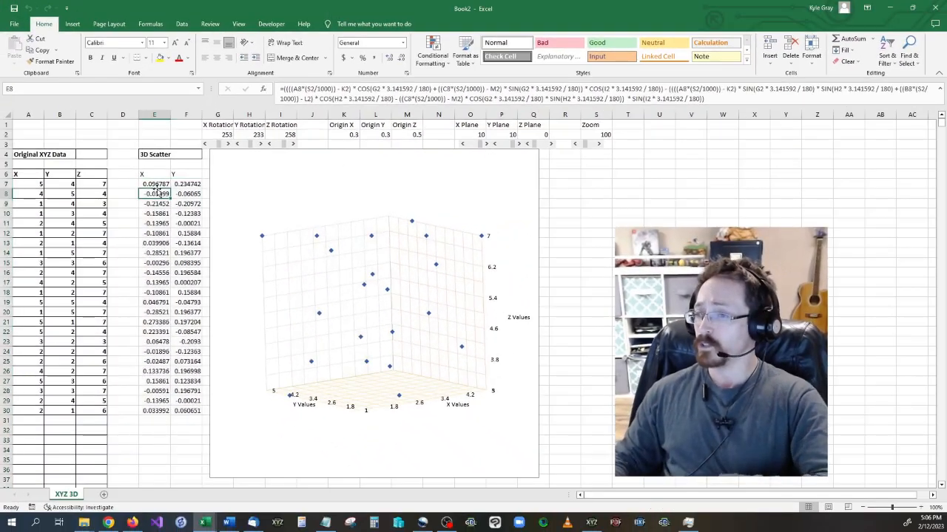
left_click(762, 99)
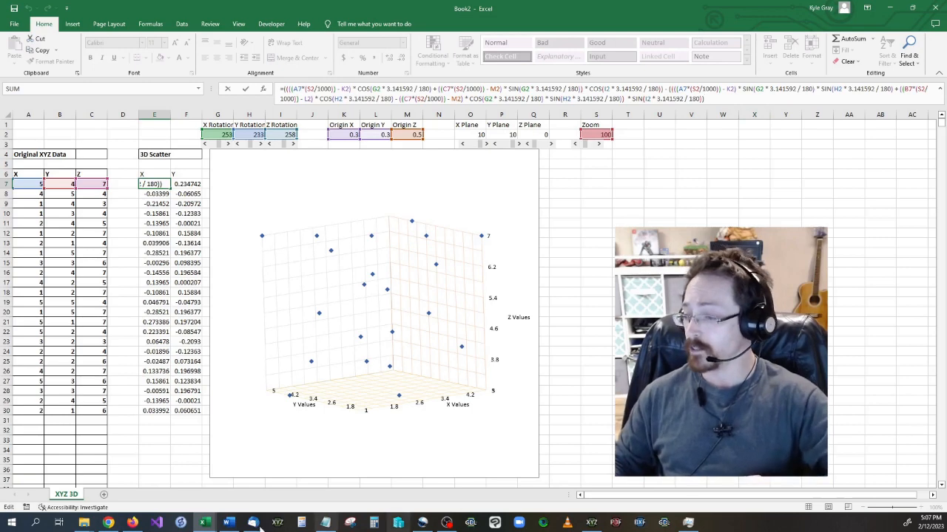
Switch to the mountain range thing.xlsx workbook and open the XYZ Mountian Range (all) sheet.
left_click(205, 522)
left_click(264, 483)
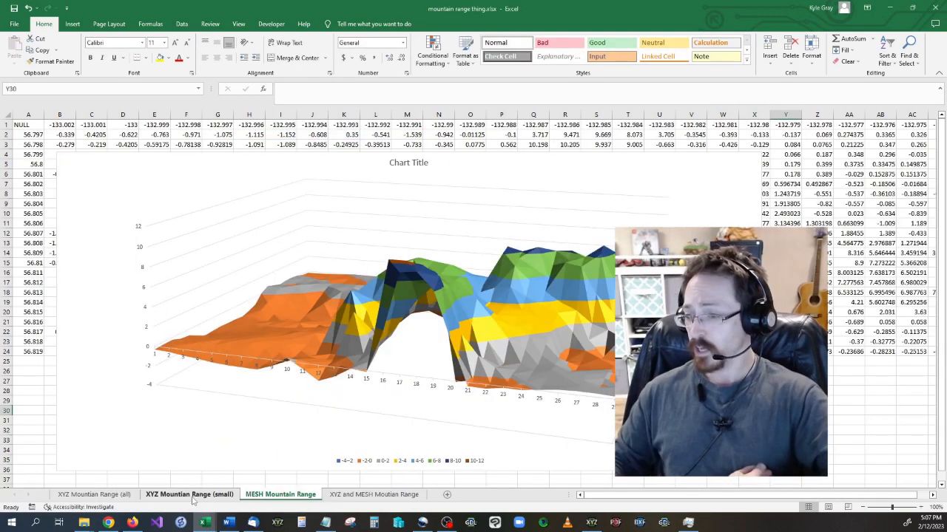
left_click(116, 494)
Examine the full extent of the mountain range XYZ data, from its last row back to the first.
scroll(66, 301, "up", 4)
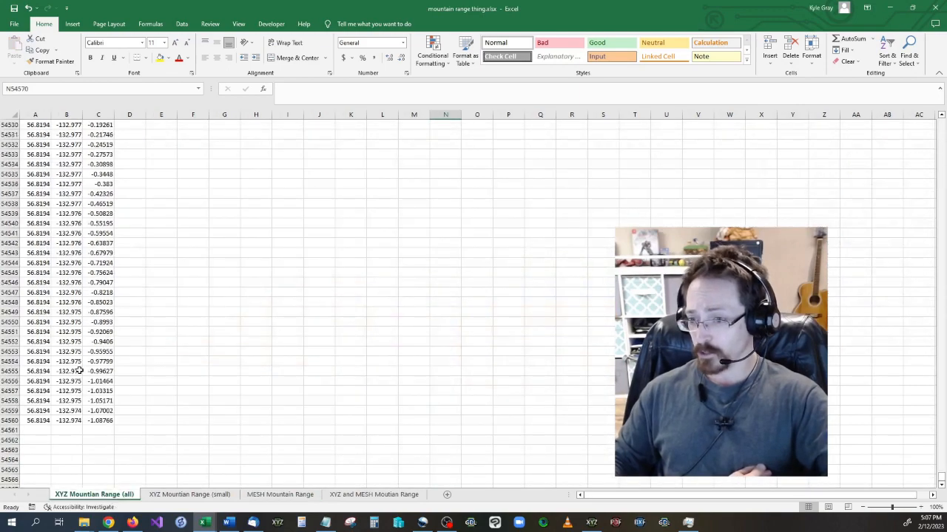
left_click(79, 372)
left_click_drag(104, 420, 46, 88)
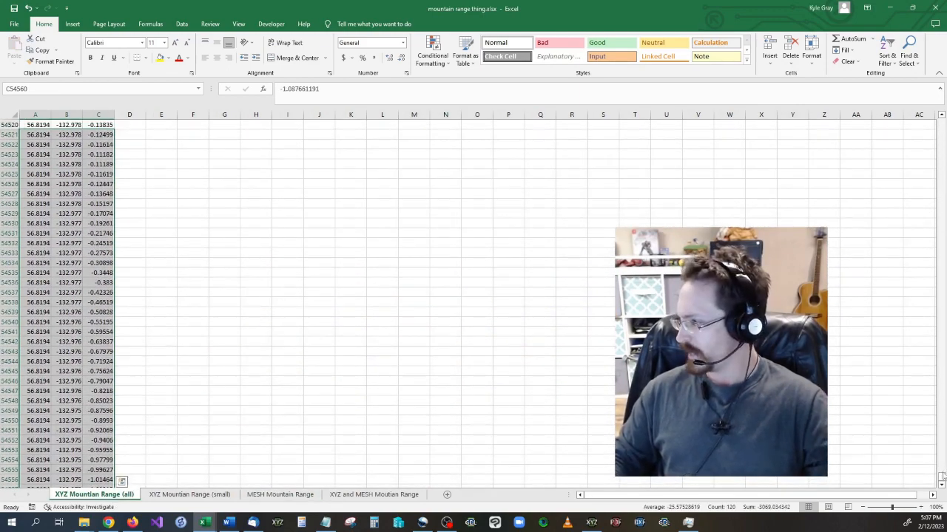
left_click_drag(940, 481, 941, 125)
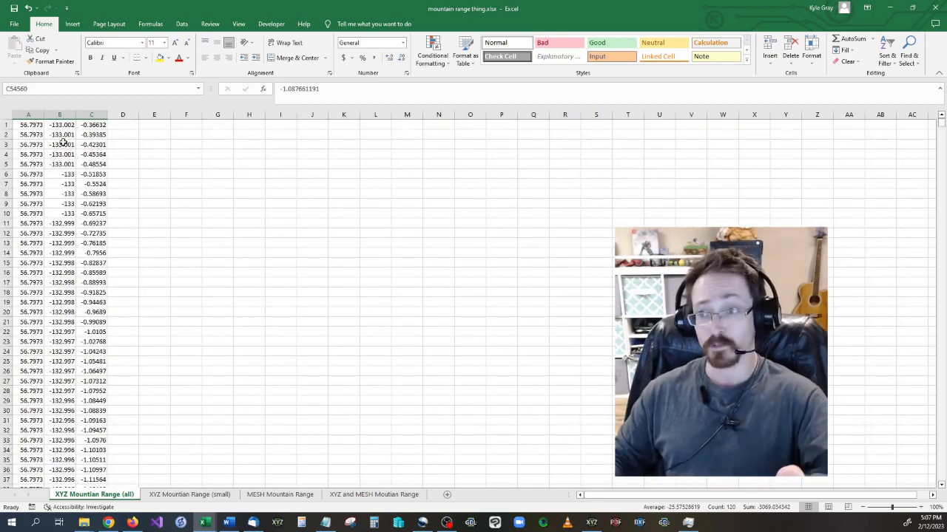
left_click(38, 134)
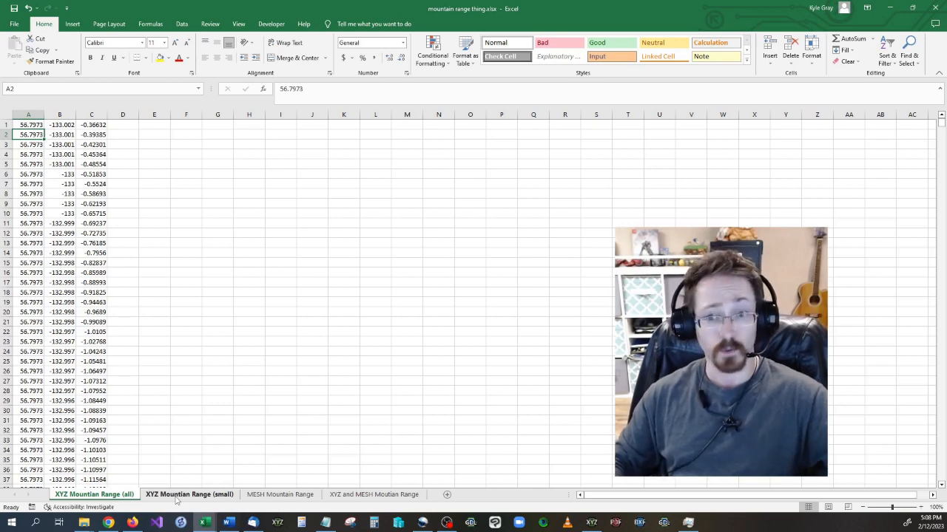
Copy all the mountain range XYZ data in columns A to C, from row 1 through row 54560.
left_click(39, 125)
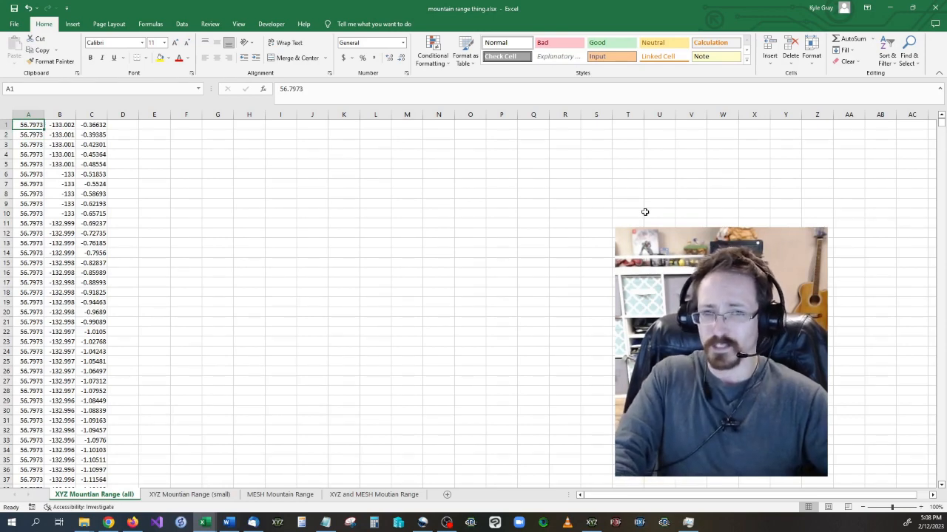
key("ctrl+shift+Down")
key("ctrl+shift+Right")
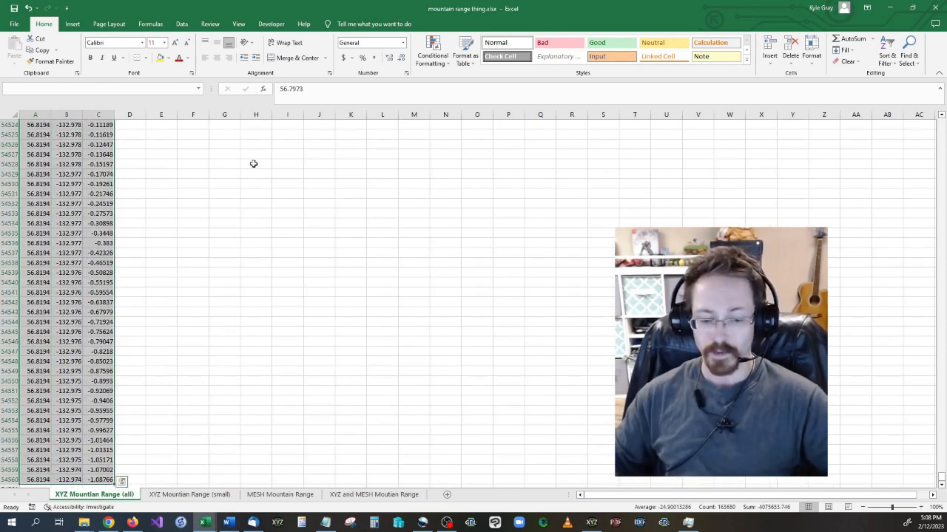
key("ctrl+c")
right_click(94, 178)
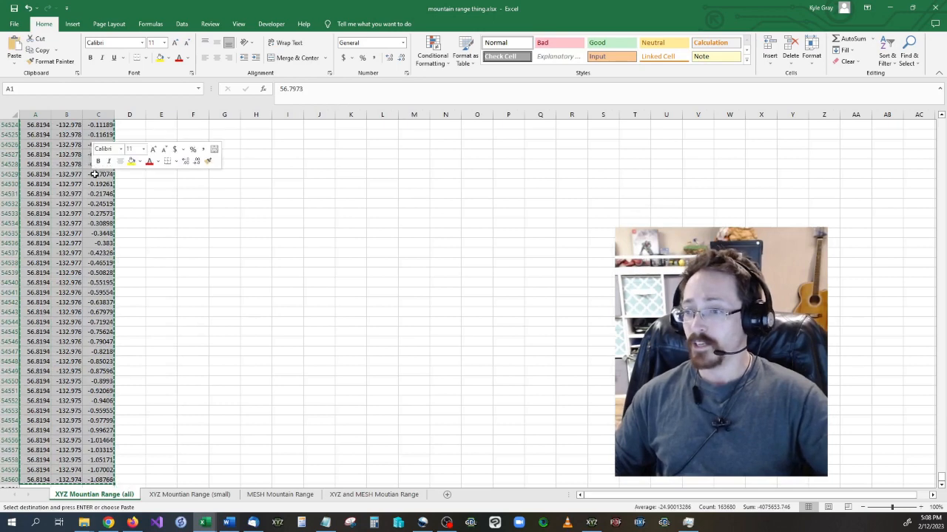
left_click(125, 213)
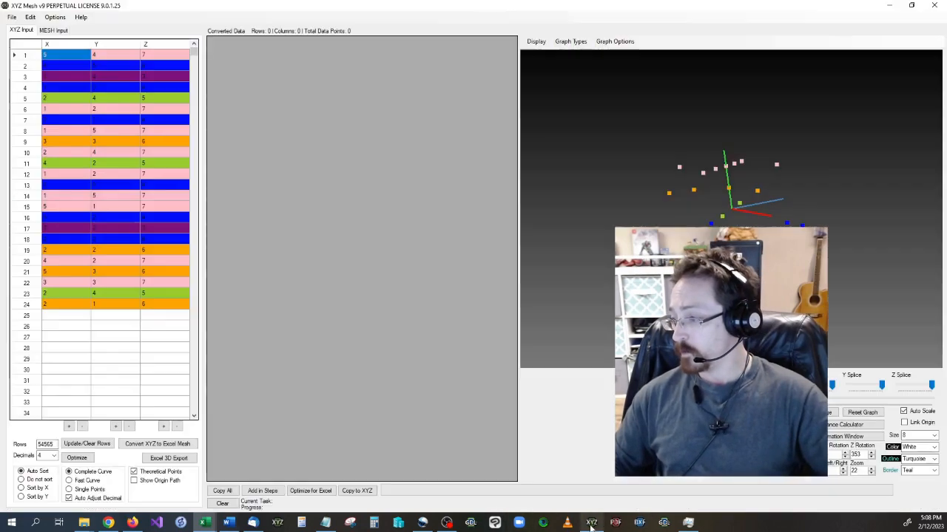
Switch to XYZ Mesh, clear the existing XYZ input rows and paste the copied mountain range data.
left_click(591, 522)
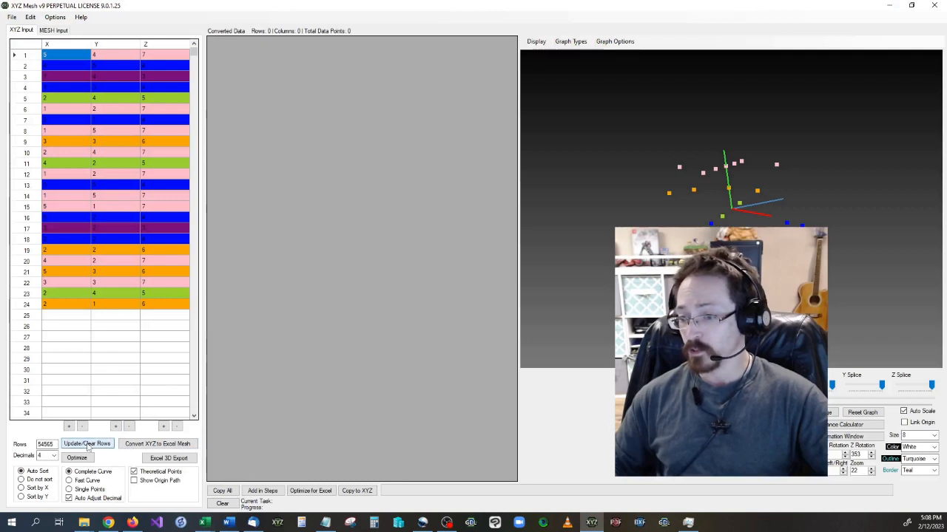
left_click(86, 444)
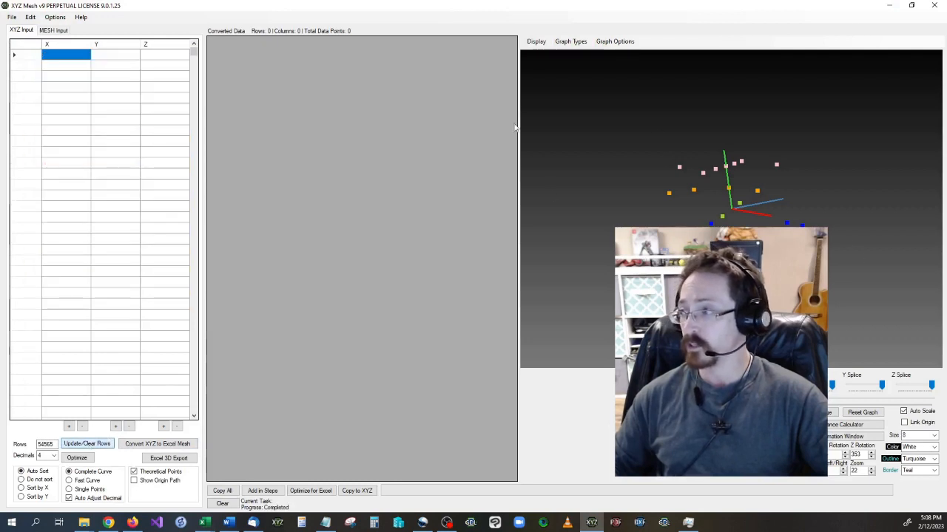
right_click(68, 59)
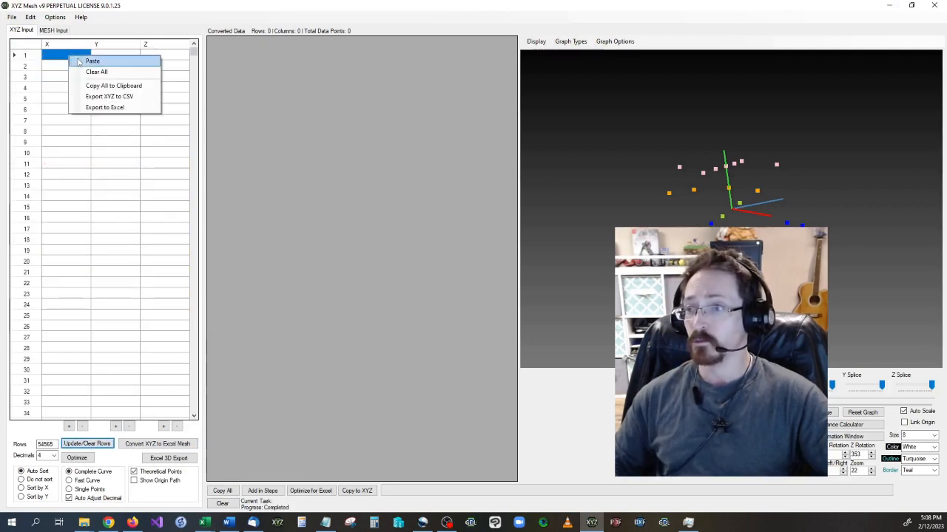
left_click(92, 61)
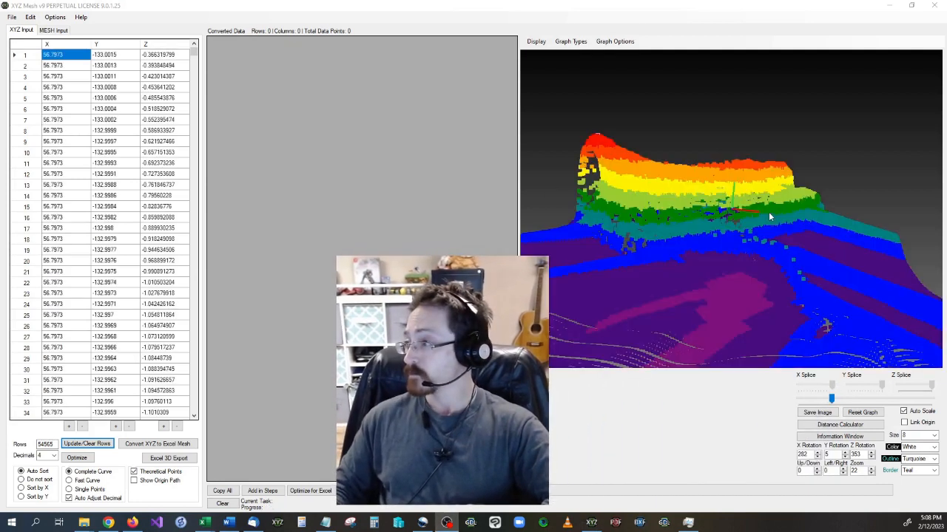
Optimize the mountain range XYZ input for Excel, accepting the reduction of its rows.
key("ctrl+a")
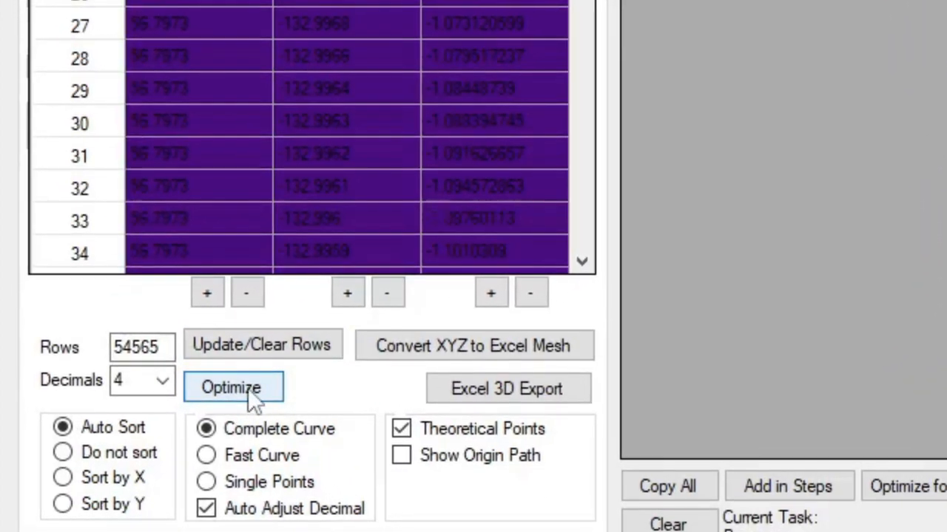
left_click(249, 389)
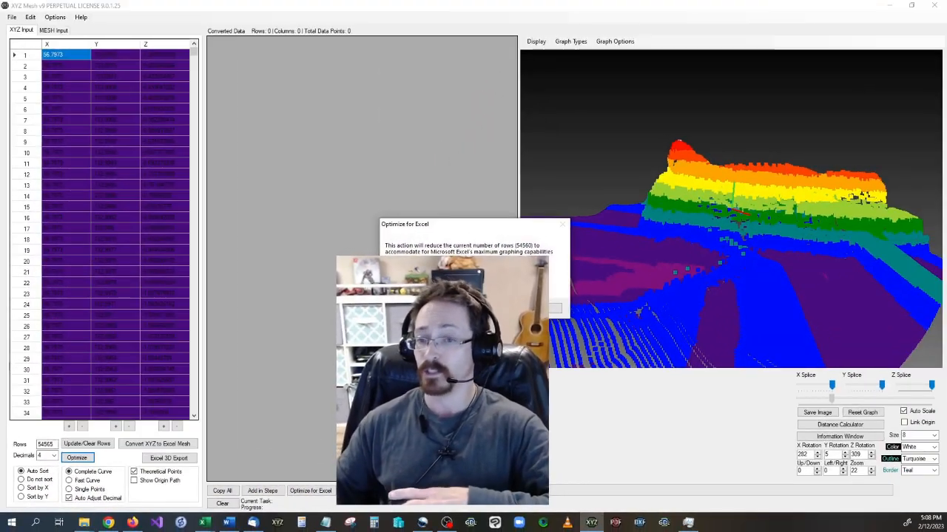
key("Return")
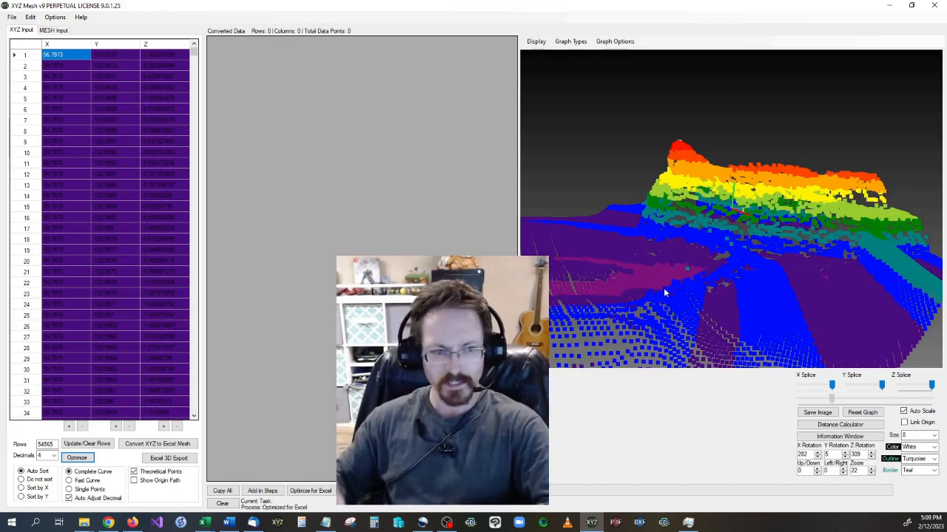
Optimize the mountain range XYZ input once more, setting the desired final row count to 250.
left_click_drag(657, 306, 840, 307)
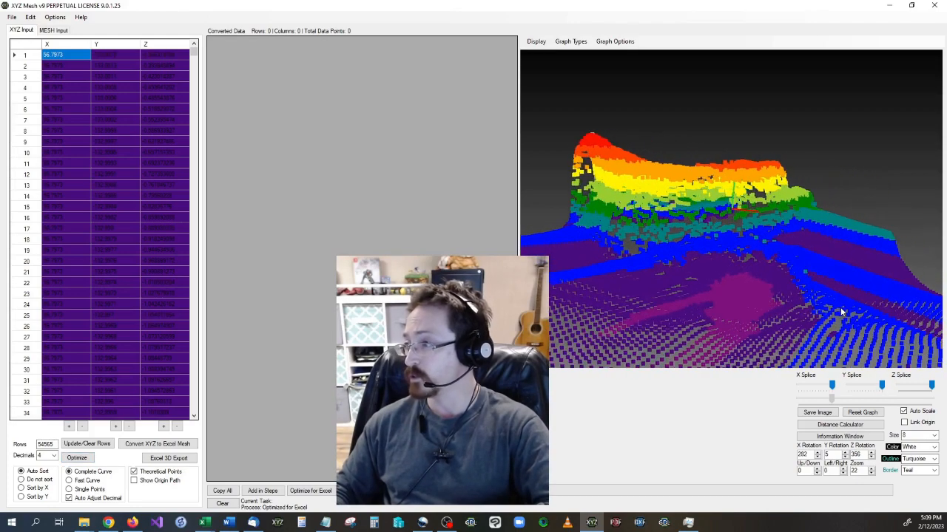
left_click_drag(194, 69, 194, 381)
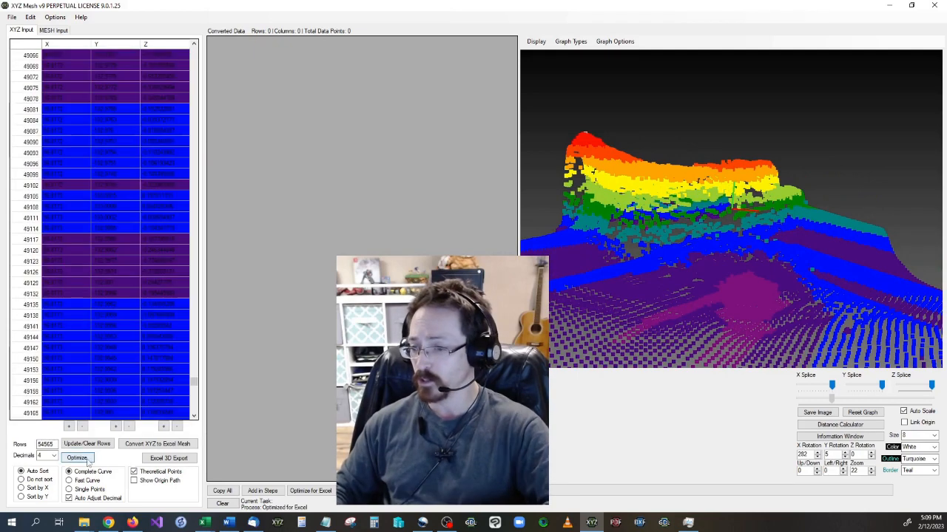
left_click(81, 459)
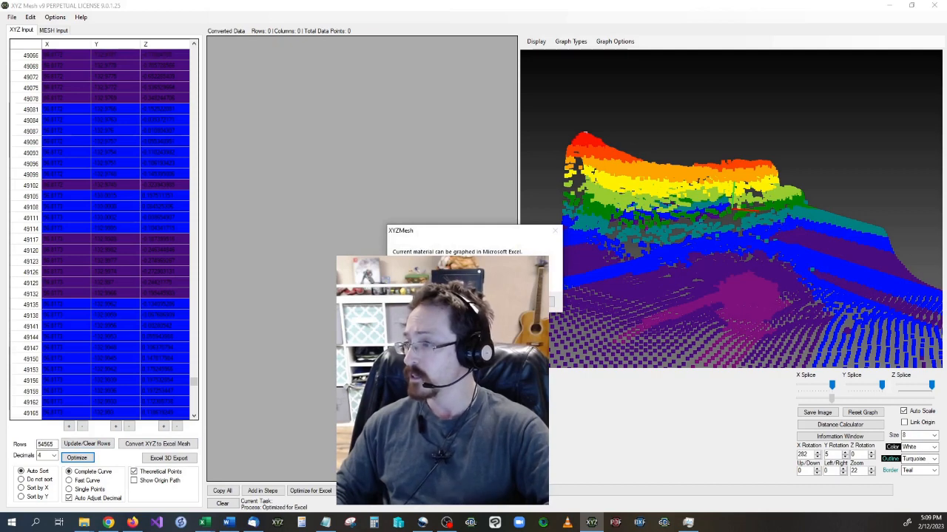
left_click(487, 302)
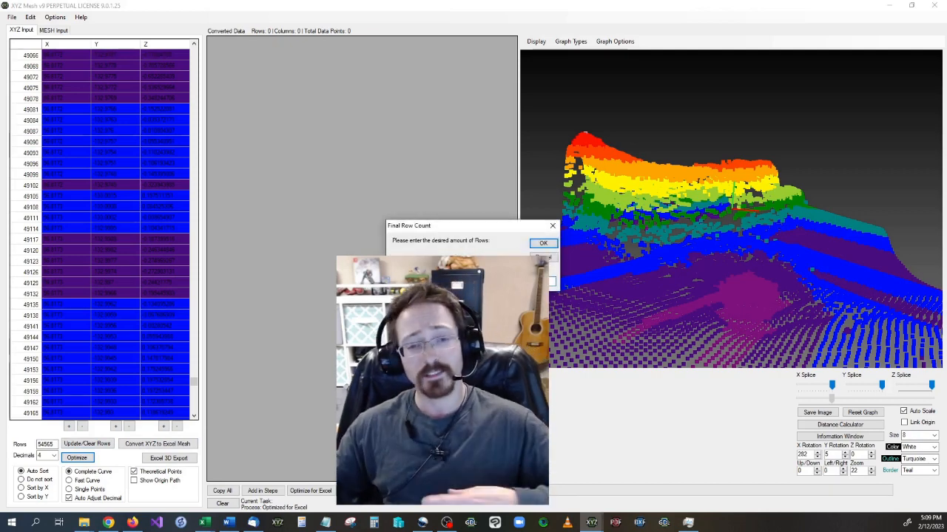
left_click_drag(485, 305, 296, 294)
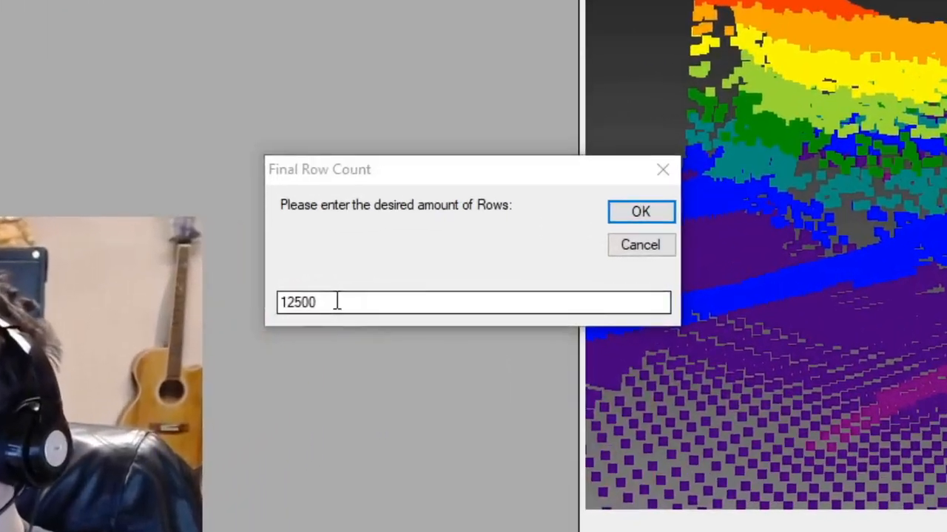
double_click(337, 302)
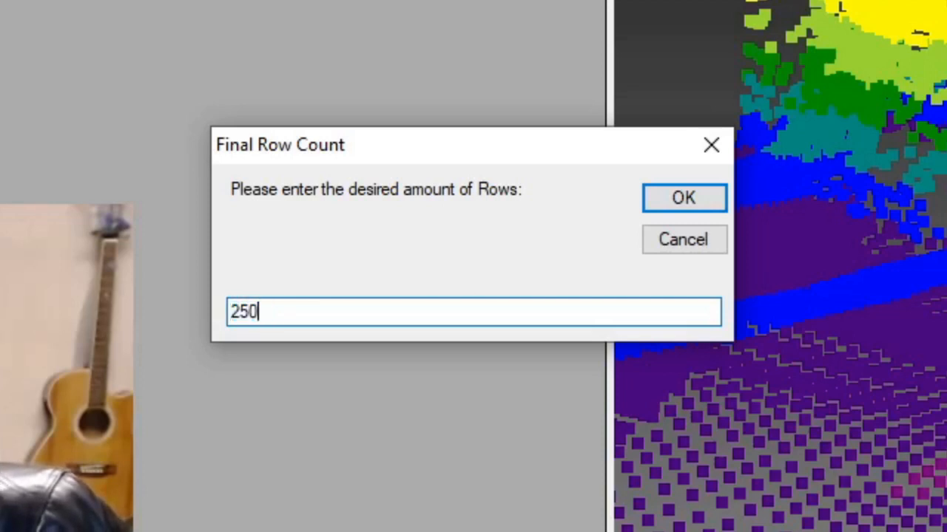
left_click(709, 200)
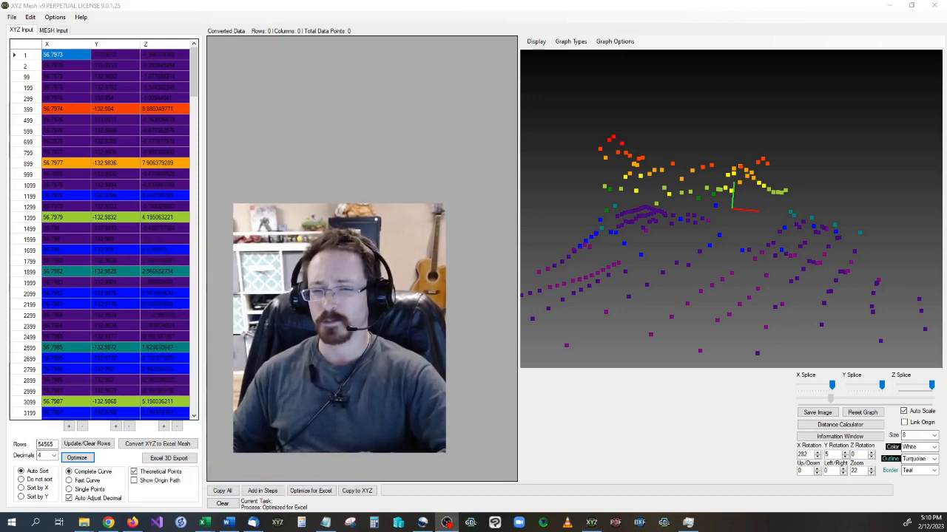
Export the reduced mountain range data to Excel as a 3D Scatter chart.
mouse_move(844, 330)
left_mouse_down()
mouse_move(706, 335)
mouse_move(670, 316)
mouse_move(854, 318)
left_mouse_up()
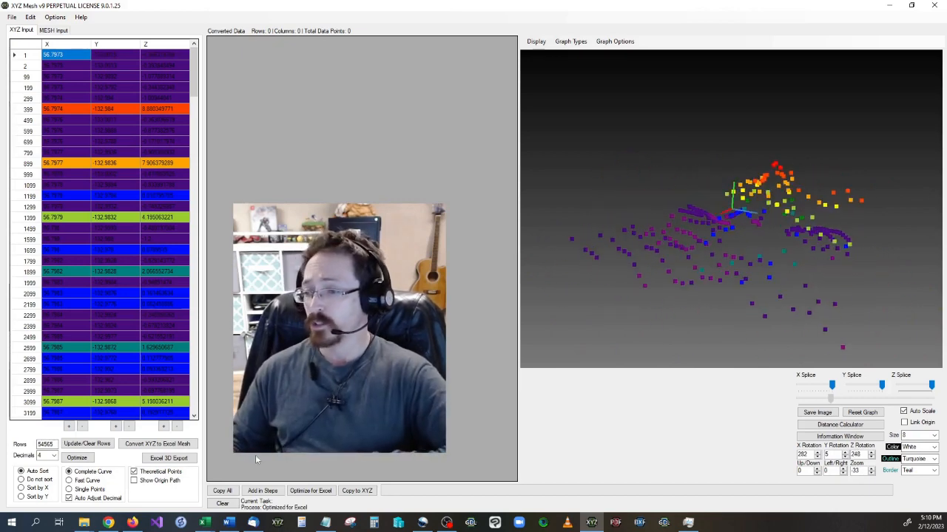
left_click(171, 459)
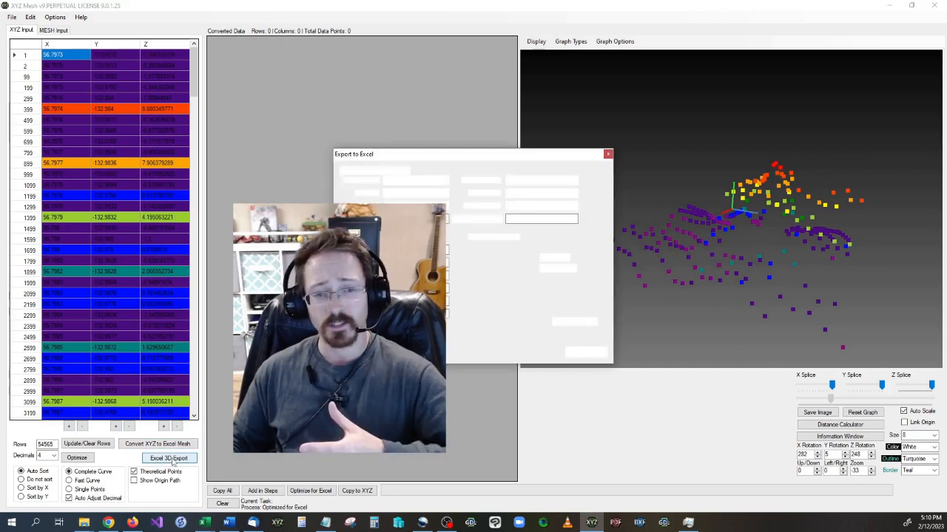
left_click_drag(332, 340, 212, 341)
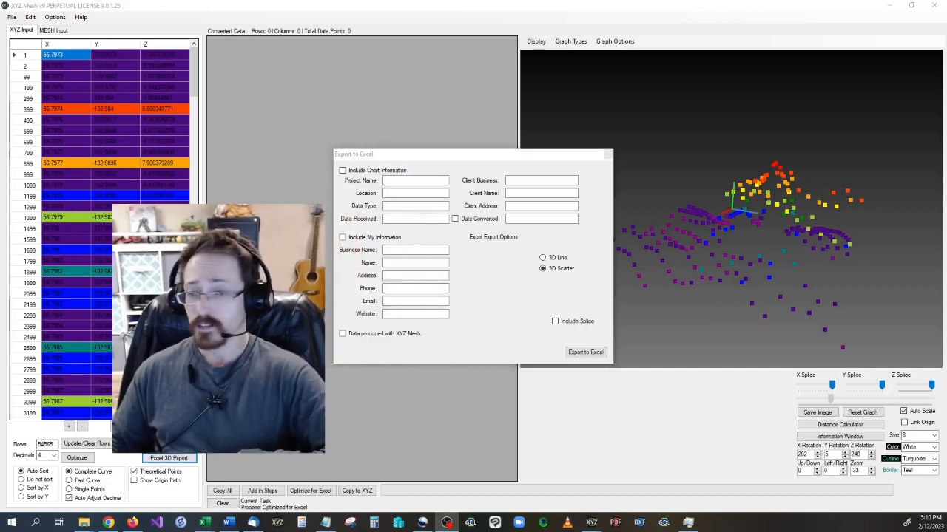
left_click(575, 354)
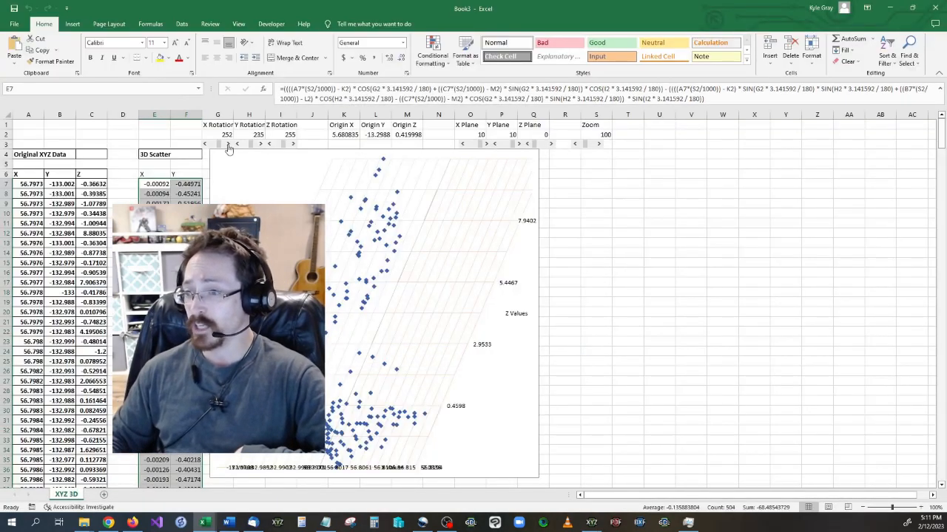
Try the exported scatter chart's rotation controls, leaving X rotation at 252, Y rotation at 236 and Z rotation at 255.
left_click(162, 203)
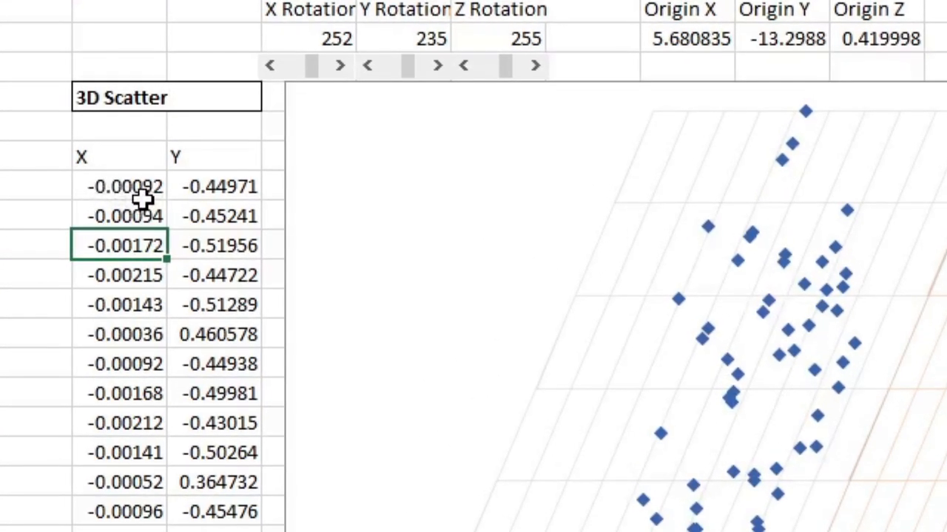
left_click(272, 68)
left_click(342, 65)
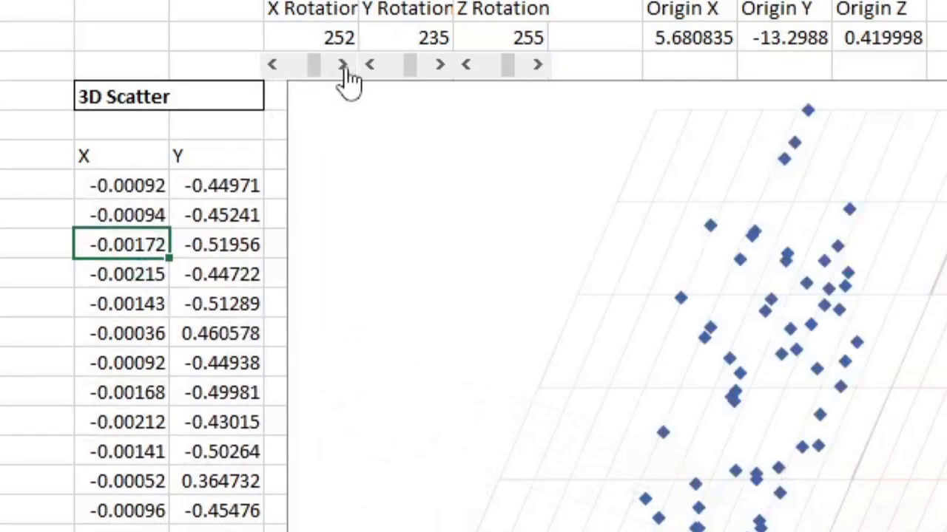
left_click(445, 66)
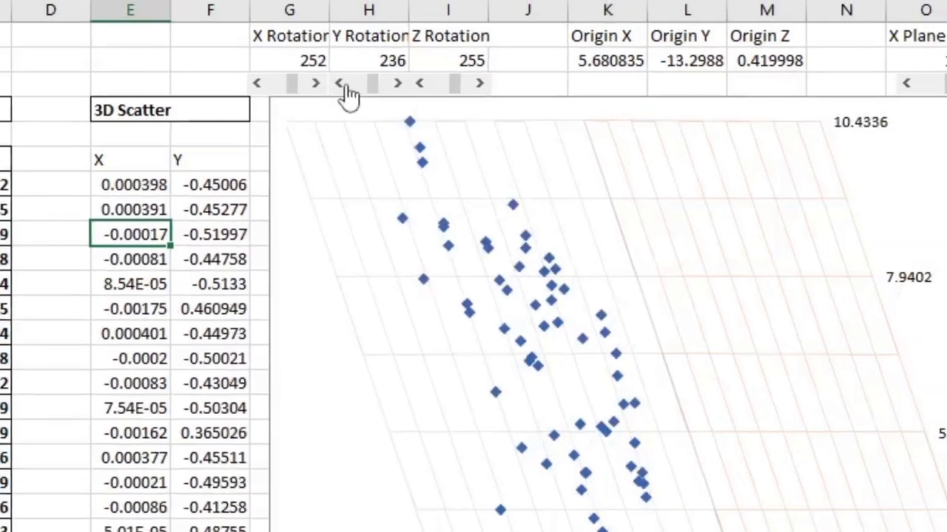
left_click(369, 65)
left_click(347, 105)
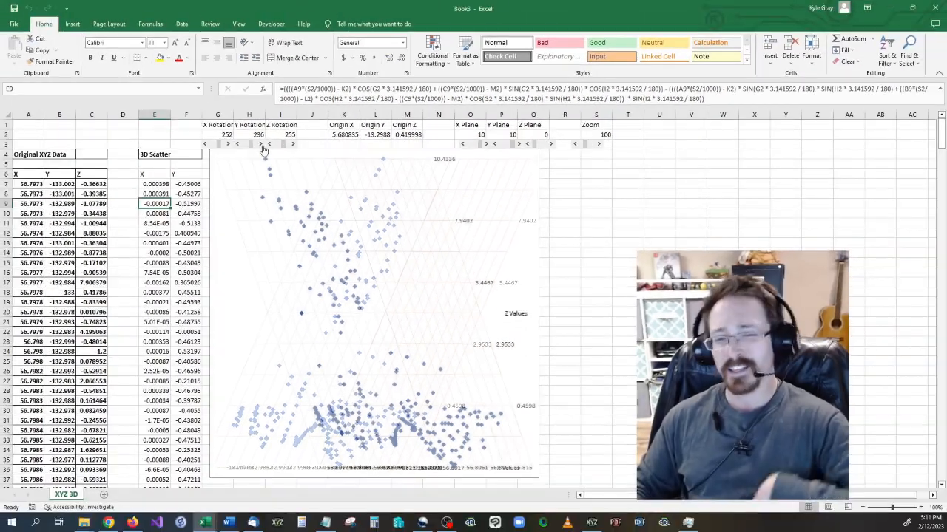
left_click(294, 144)
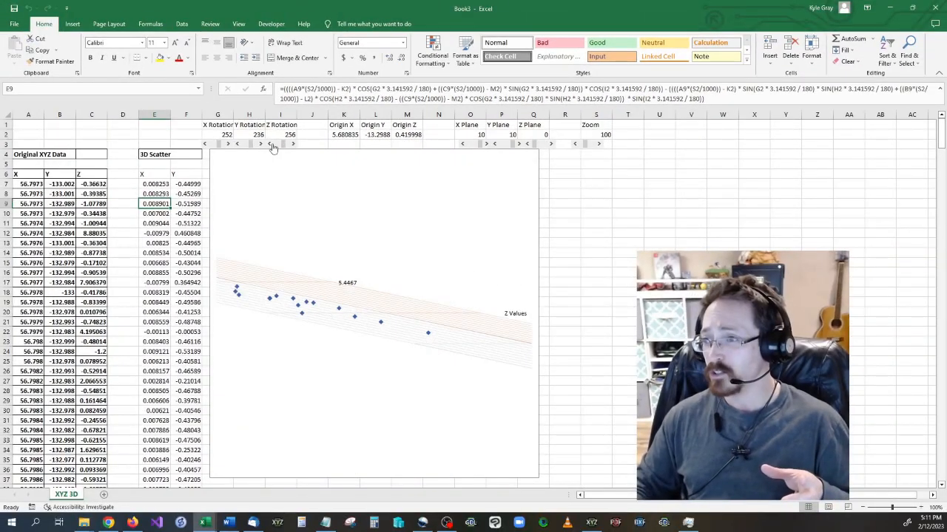
left_click(269, 145)
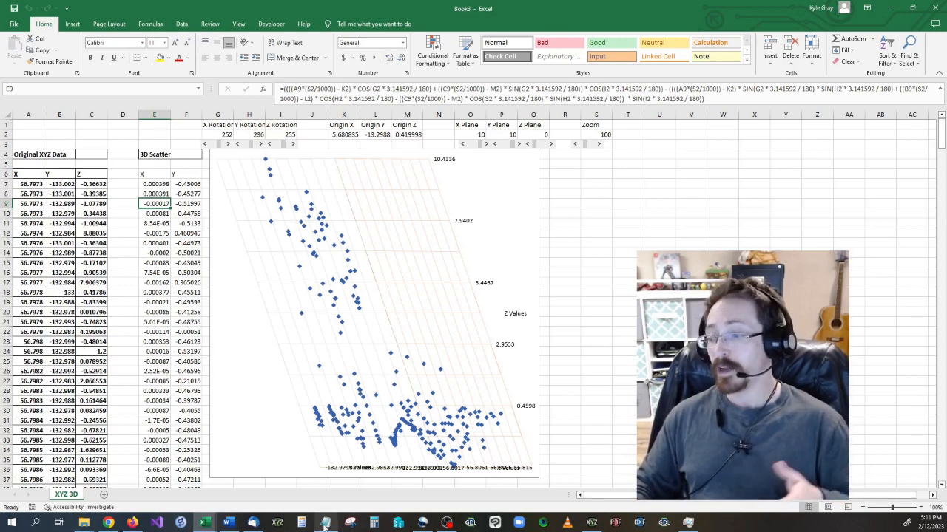
Switch to XYZ Mesh, convert the reduced XYZ data to an Excel mesh and export it as a 3-D Surface chart.
left_click(591, 523)
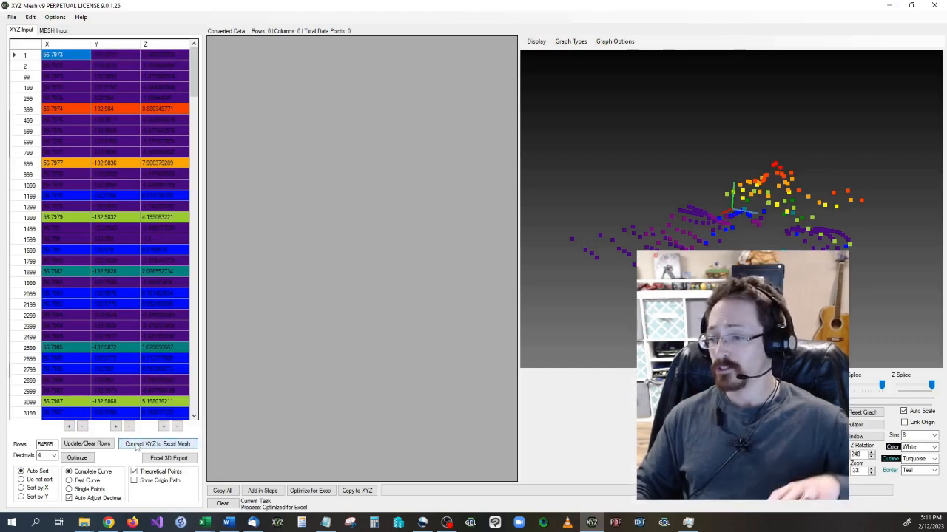
left_click(137, 445)
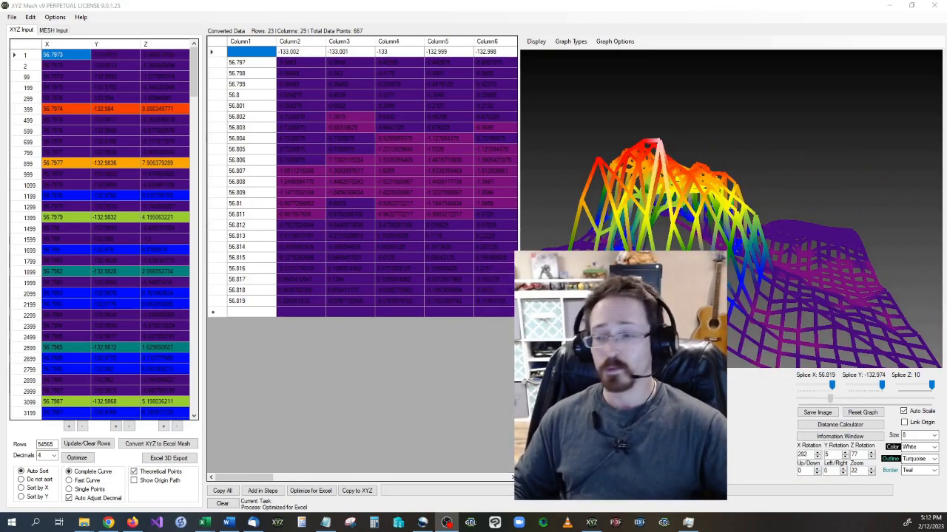
left_click(163, 458)
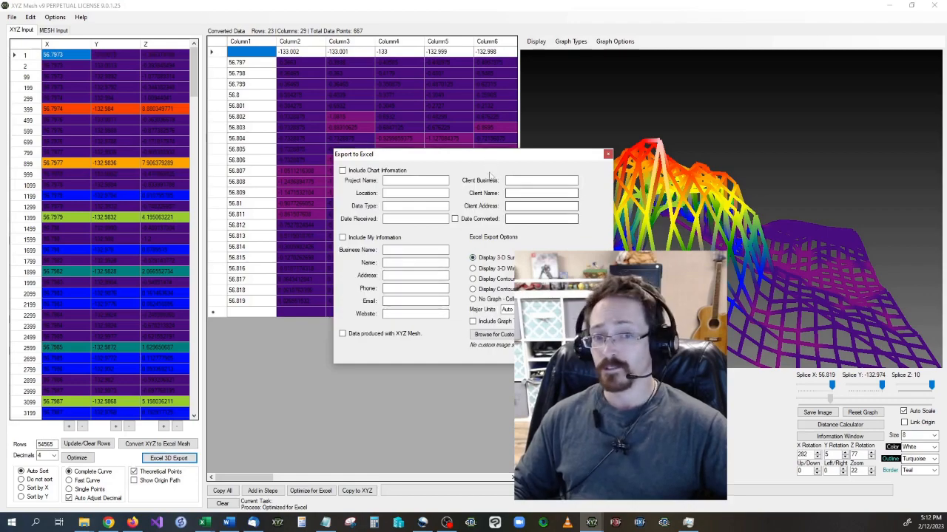
left_click_drag(482, 158, 341, 160)
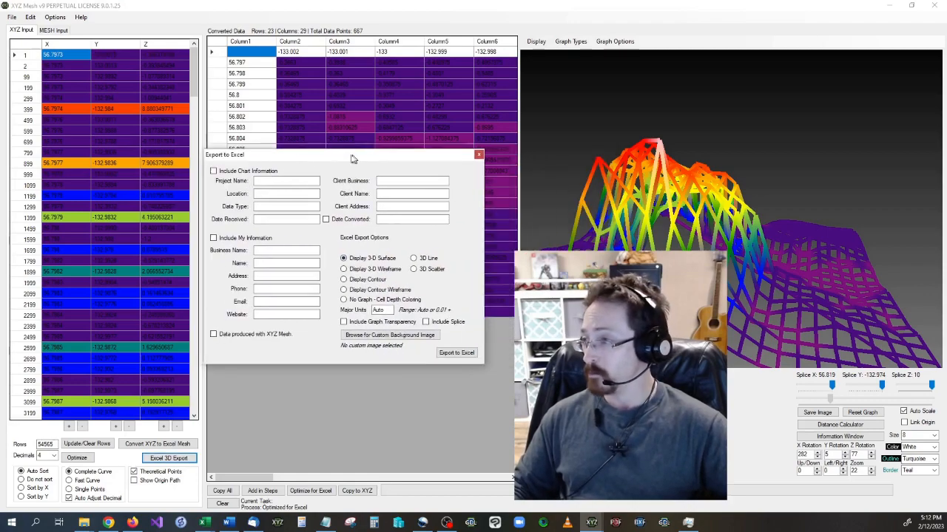
left_click(436, 355)
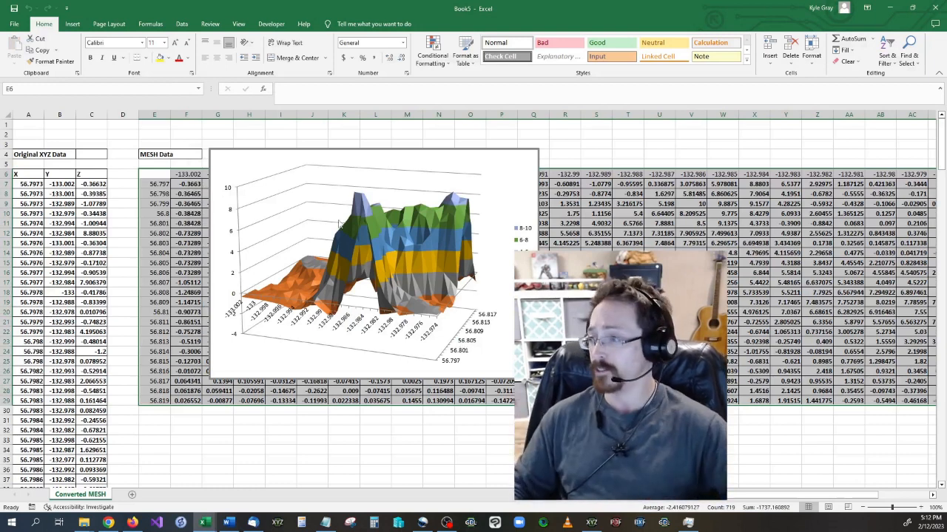
Open the mountain range surface chart's 3-D rotation settings and adjust its X rotation.
left_click(519, 179)
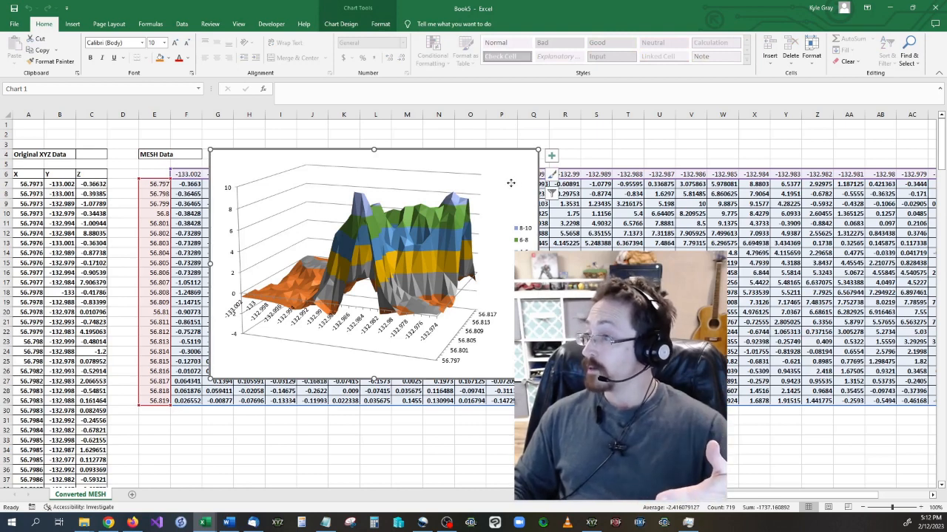
right_click(502, 183)
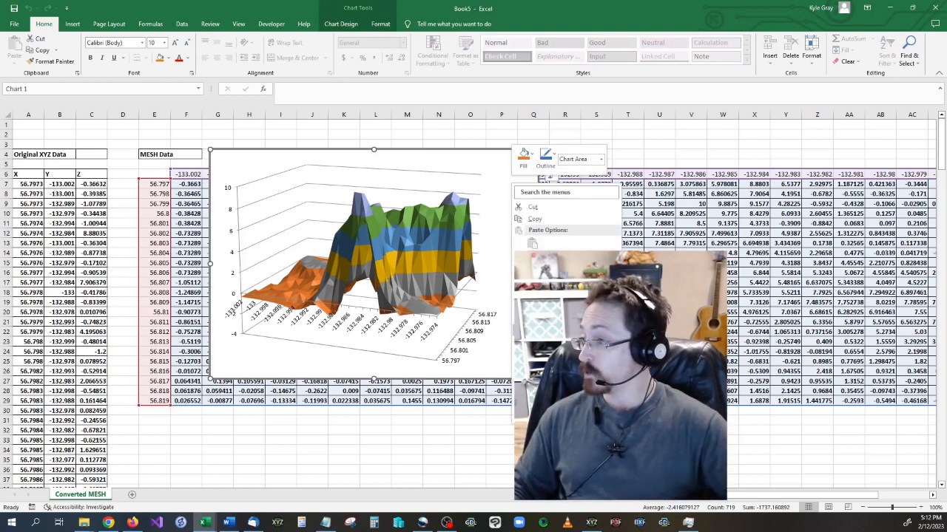
key("Escape")
key("ctrl+1")
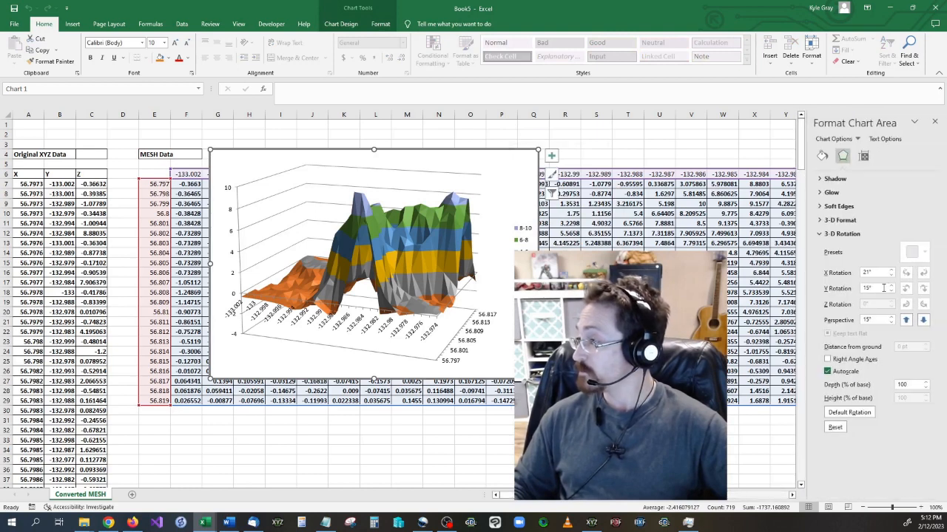
left_click(891, 272)
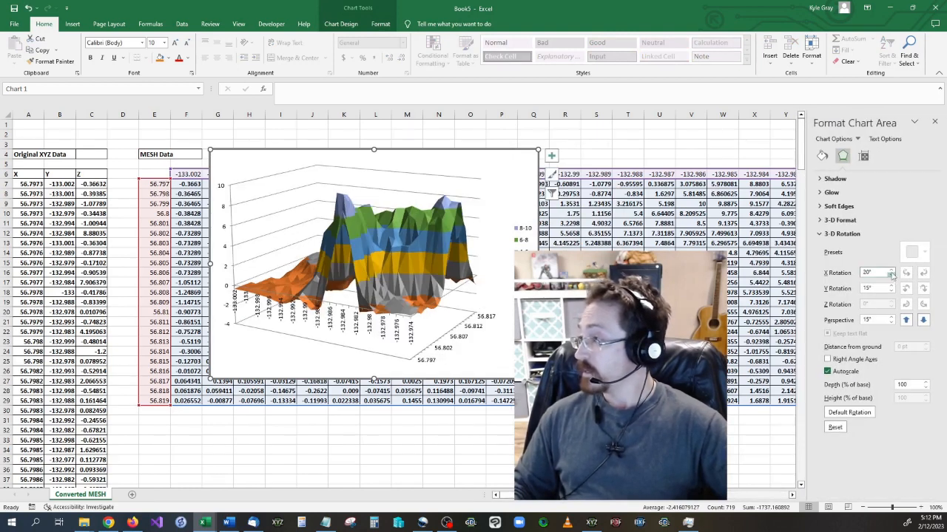
left_click_drag(892, 273, 892, 273)
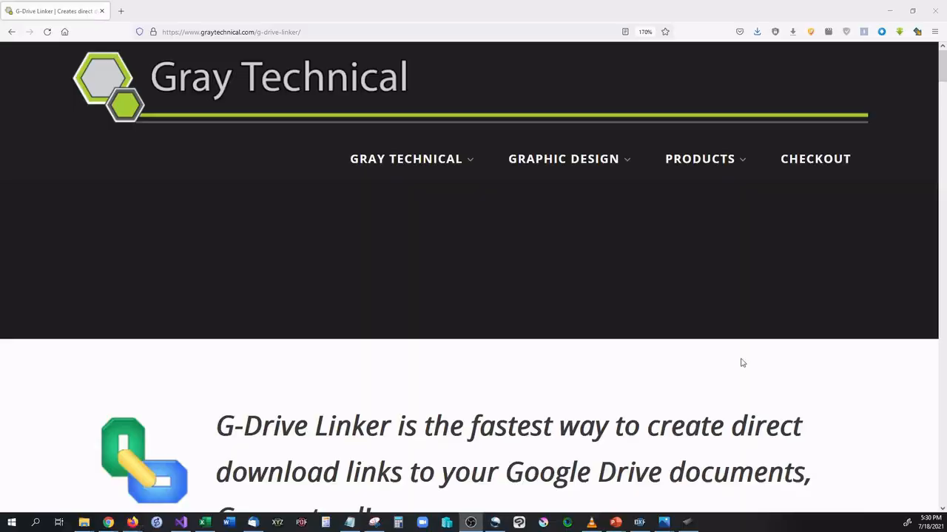
Open the TECH NEWS for YOU article quoted on the G-Drive Linker web page and examine its content.
left_click_drag(942, 79, 941, 152)
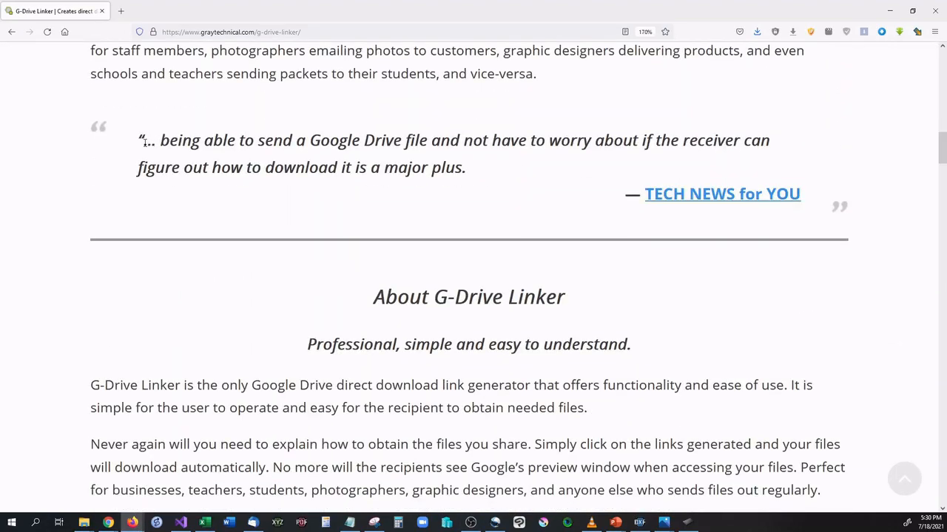
left_click_drag(145, 142, 812, 160)
left_click(729, 194)
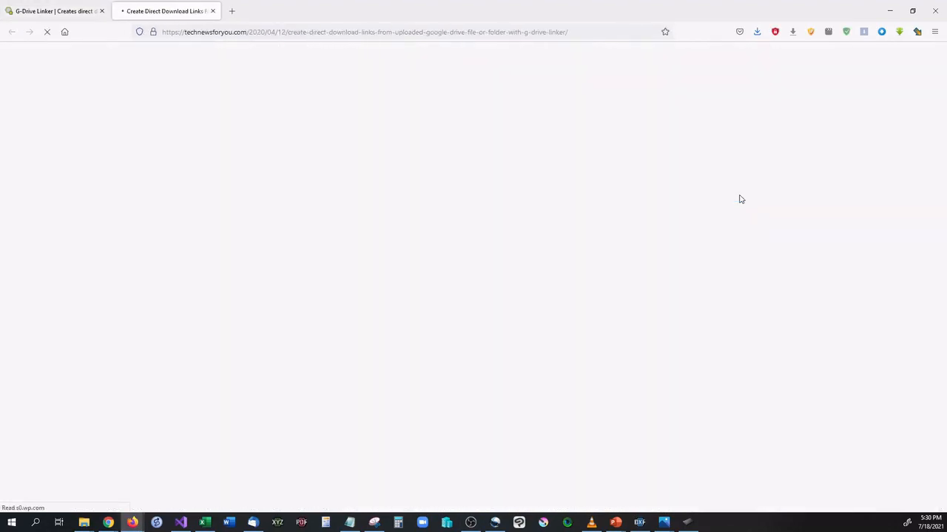
scroll(403, 377, "down", 2)
scroll(399, 377, "down", 10)
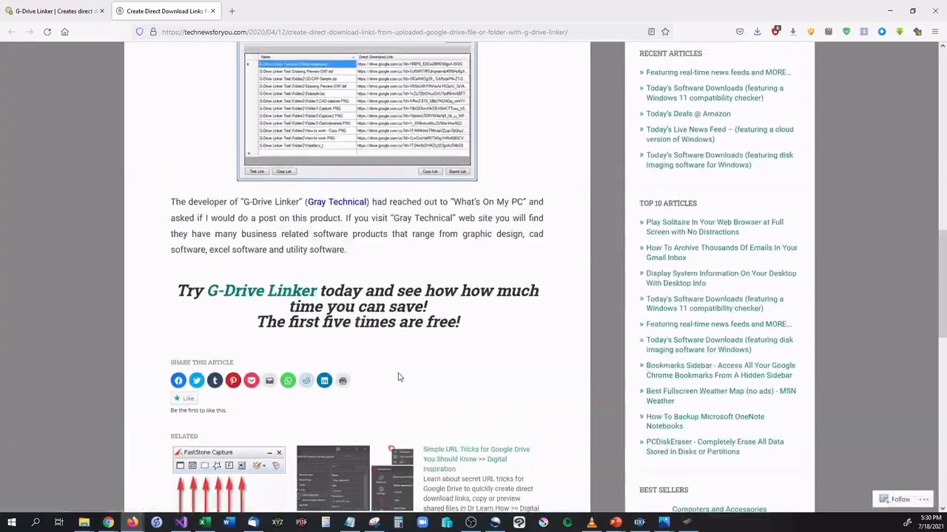
scroll(366, 385, "up", 12)
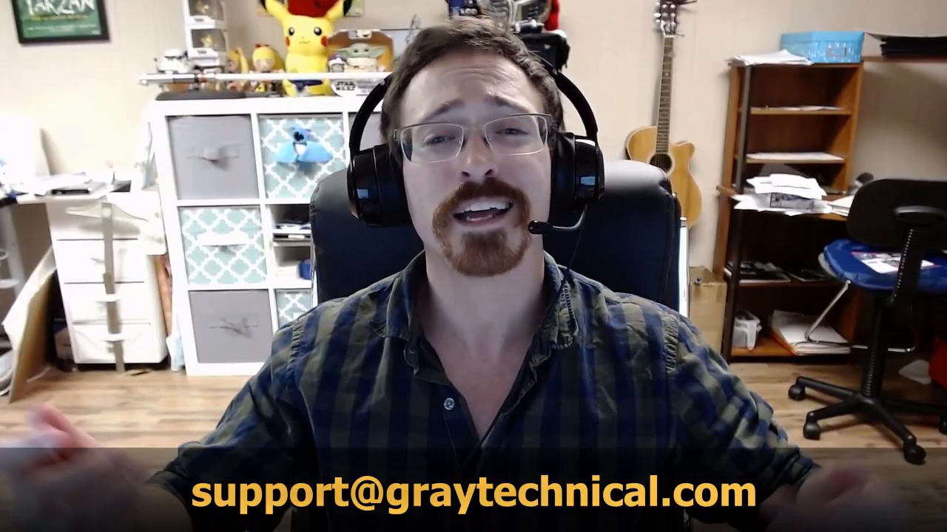